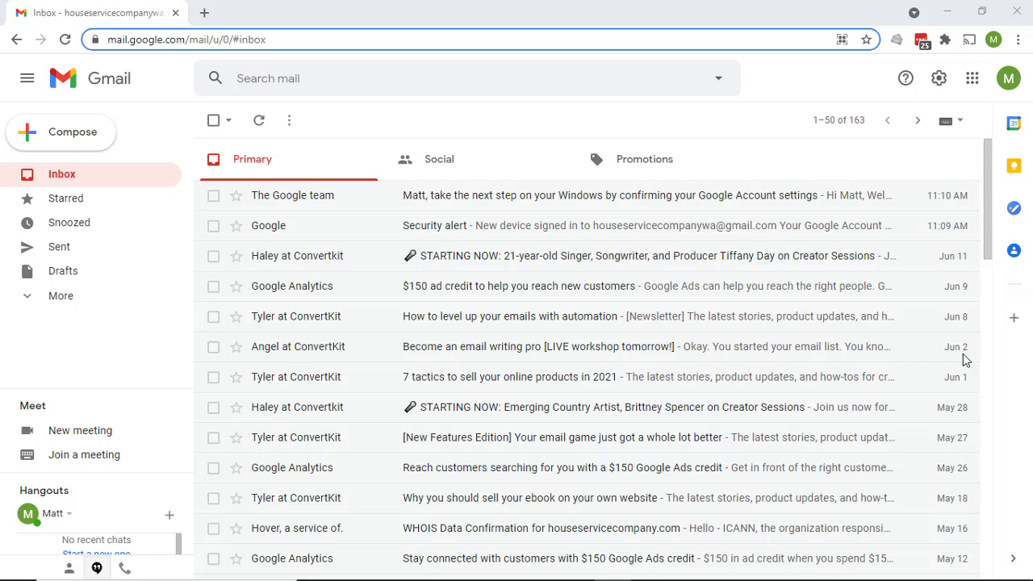
# Open hover.com in a new browser tab
pyautogui.click(205, 15)
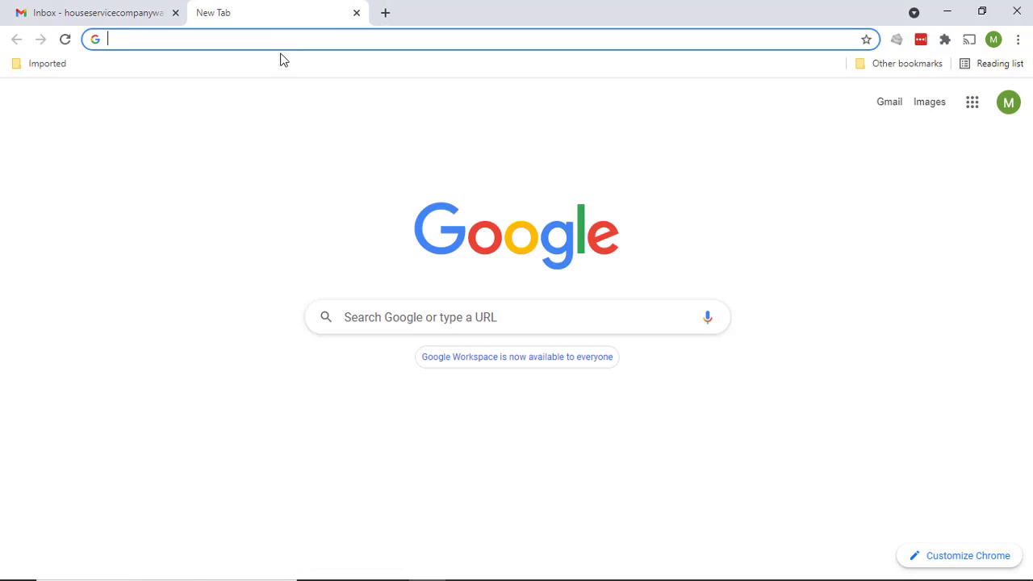
pyautogui.write('hover.com')
pyautogui.press('Return')
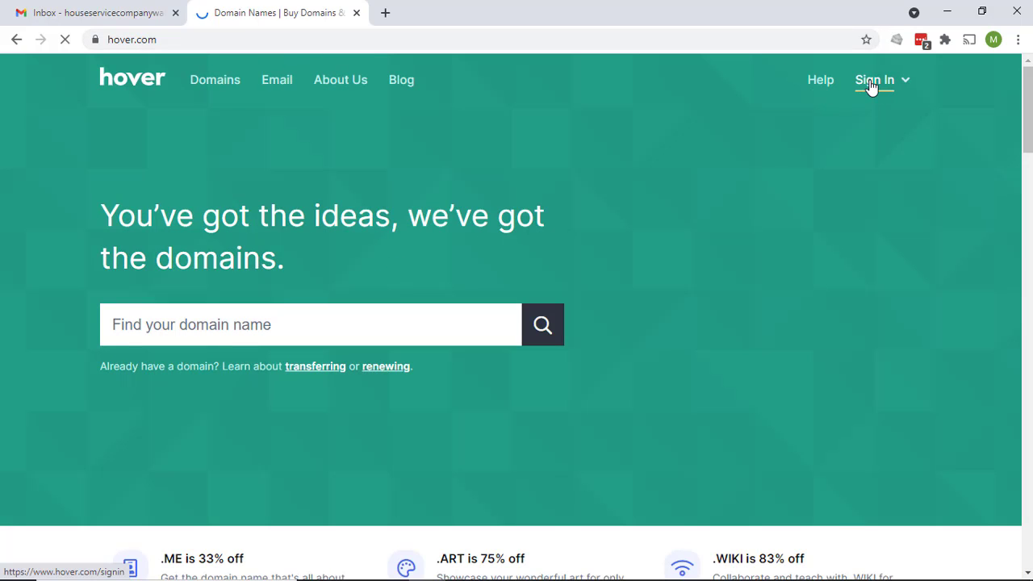
# Sign in to the Hover Control Panel and open the domain's Email section
pyautogui.click(871, 84)
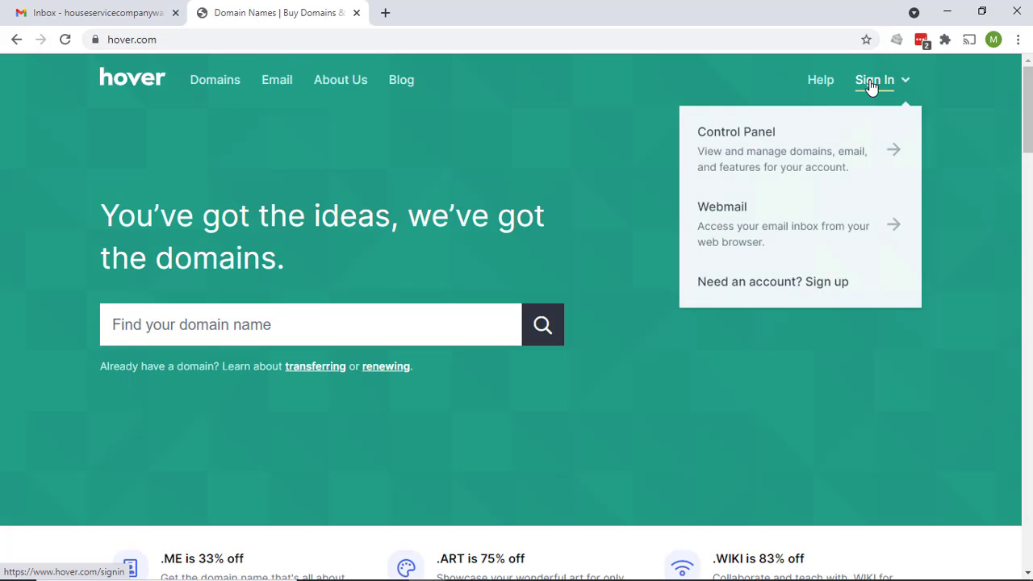
pyautogui.click(744, 137)
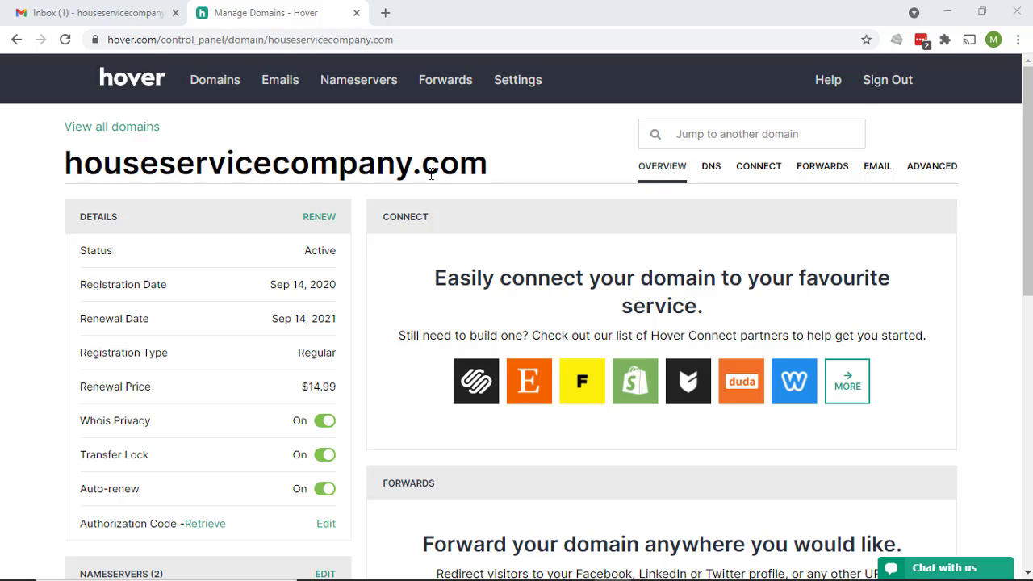
pyautogui.click(874, 173)
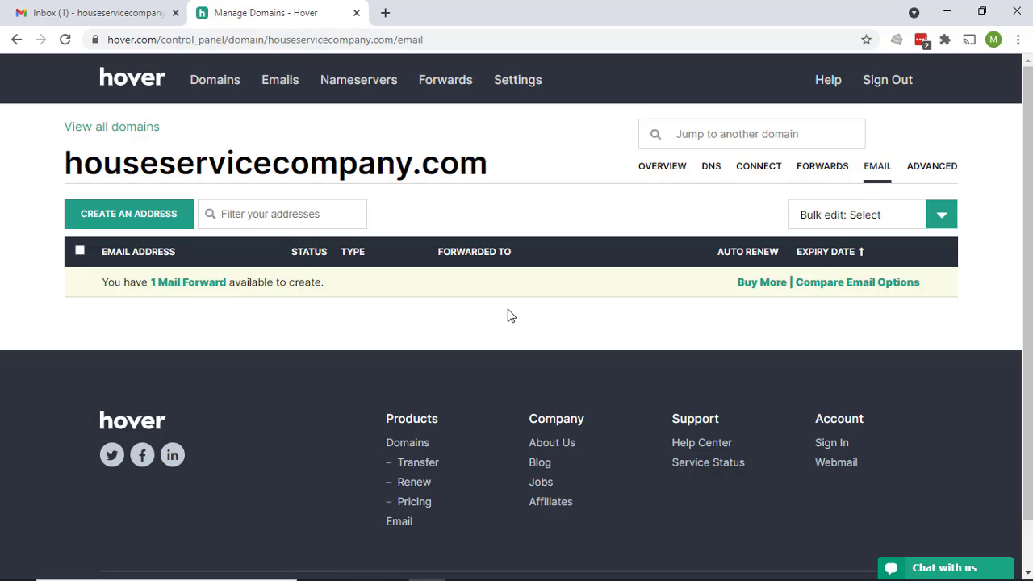
pyautogui.click(764, 285)
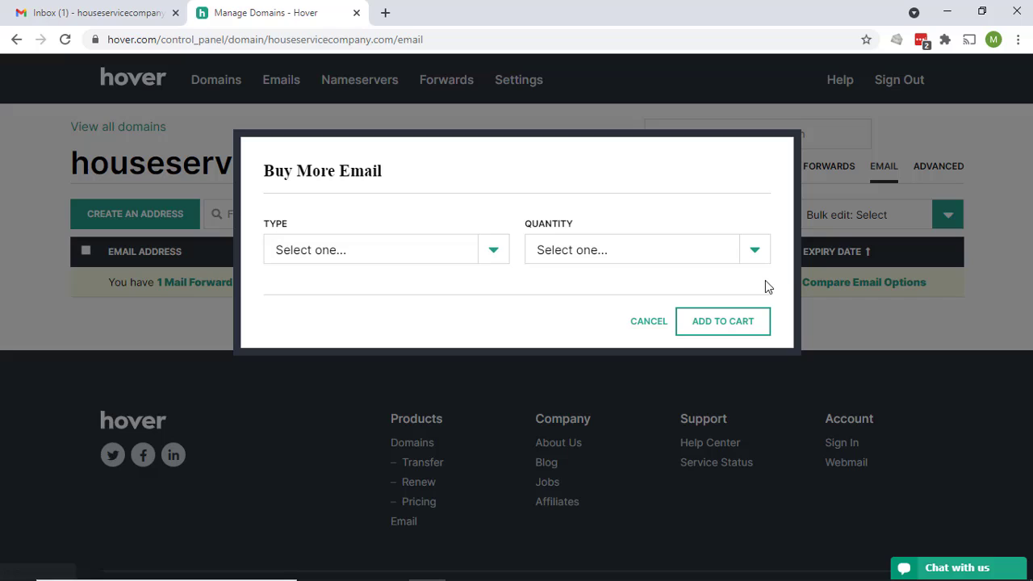
pyautogui.click(494, 251)
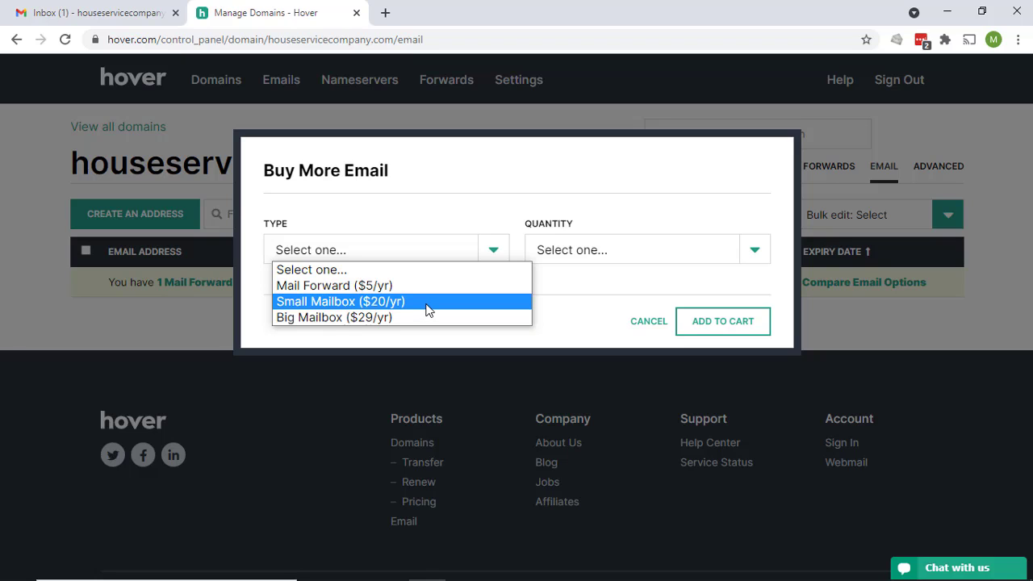
pyautogui.click(675, 311)
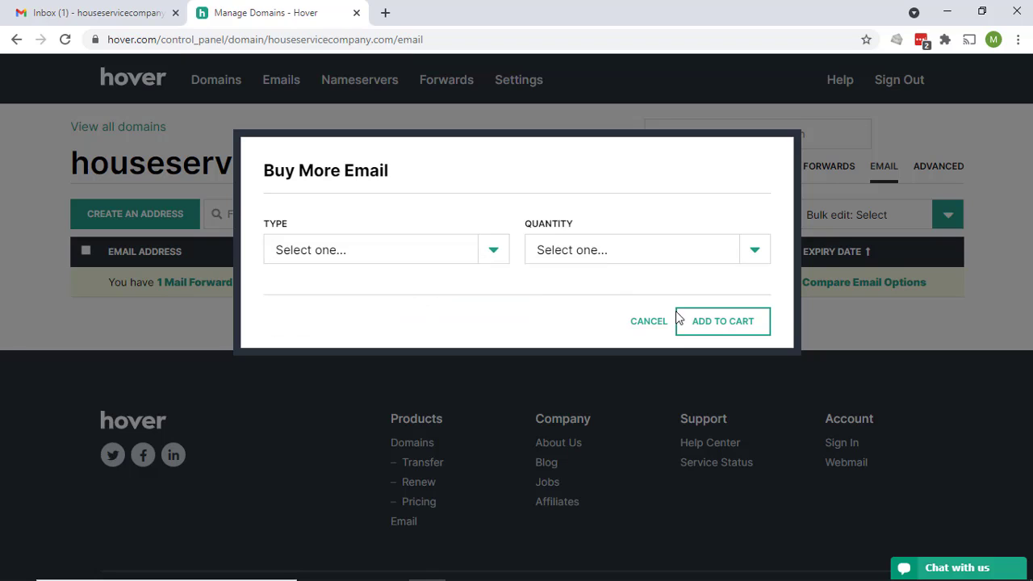
pyautogui.click(492, 252)
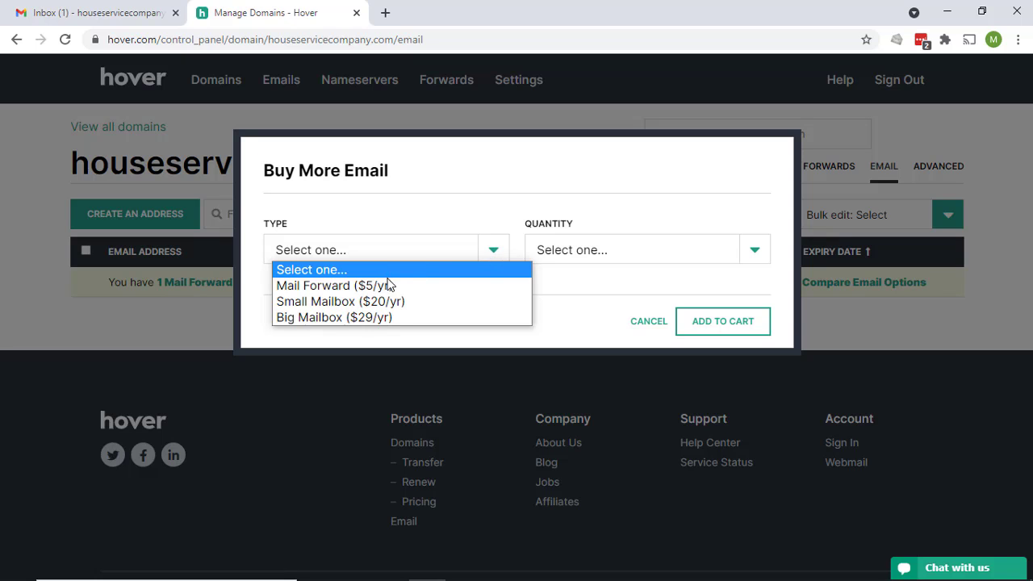
pyautogui.click(649, 322)
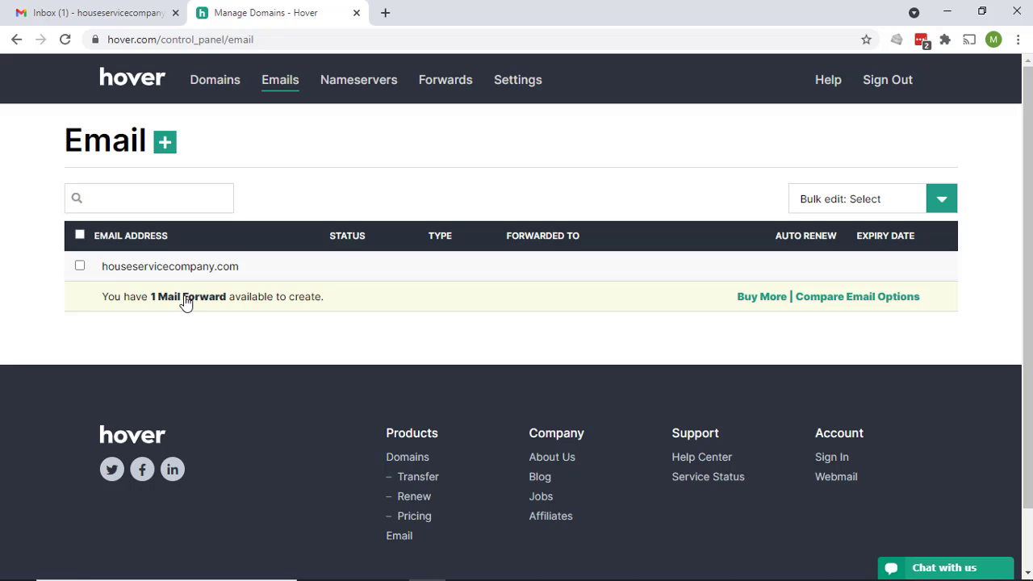
pyautogui.click(164, 143)
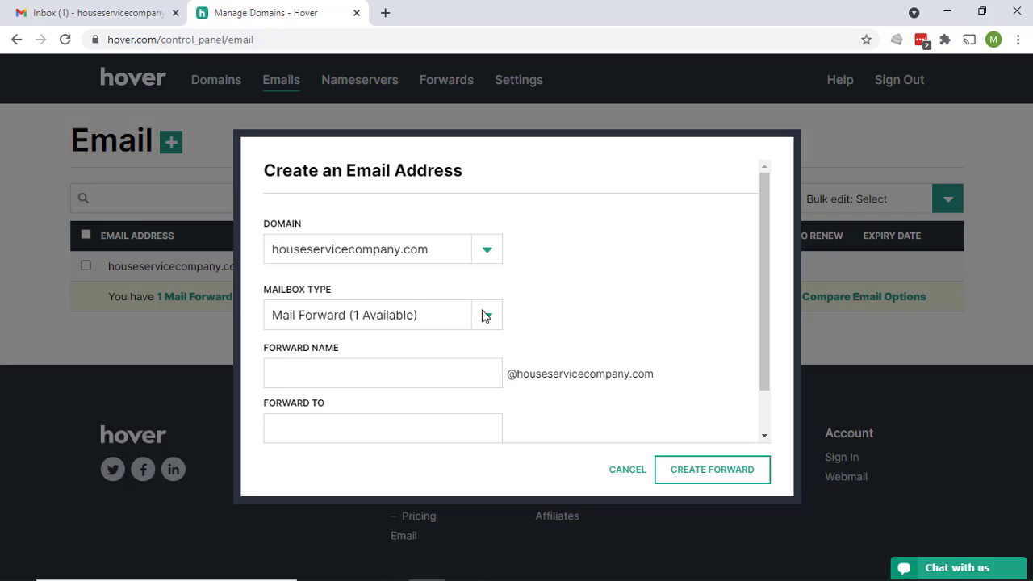
pyautogui.click(483, 244)
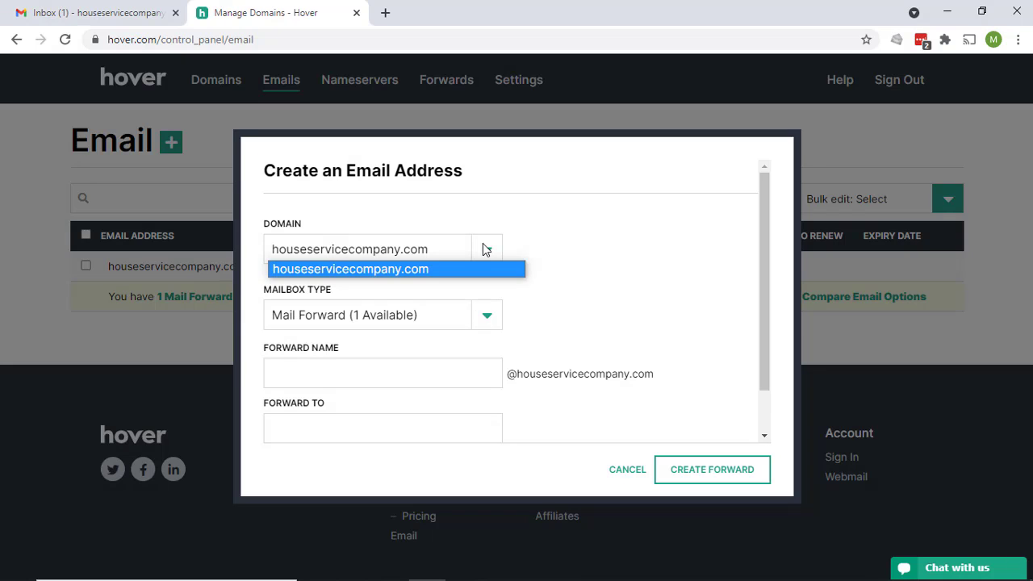
pyautogui.click(623, 263)
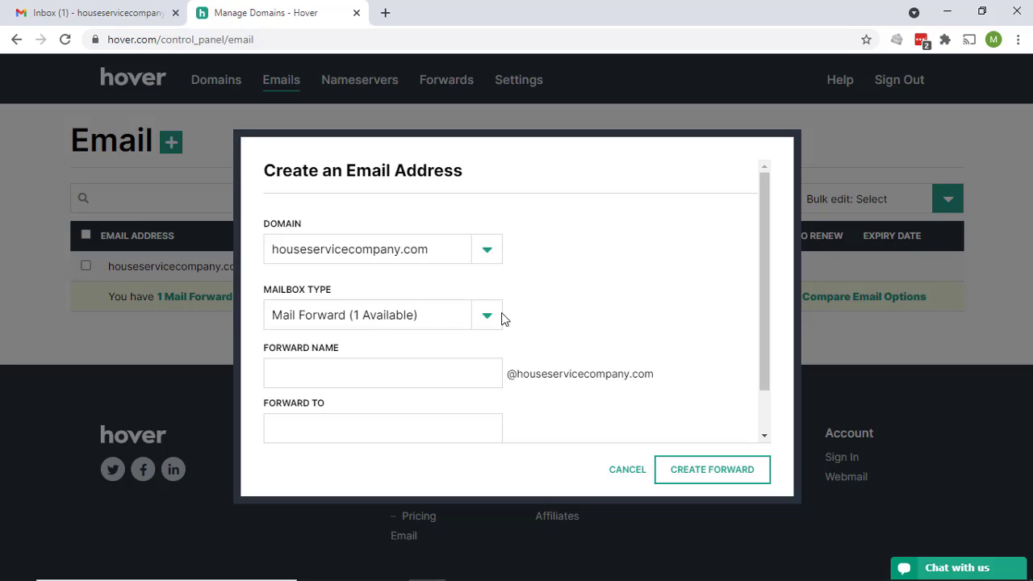
pyautogui.click(429, 366)
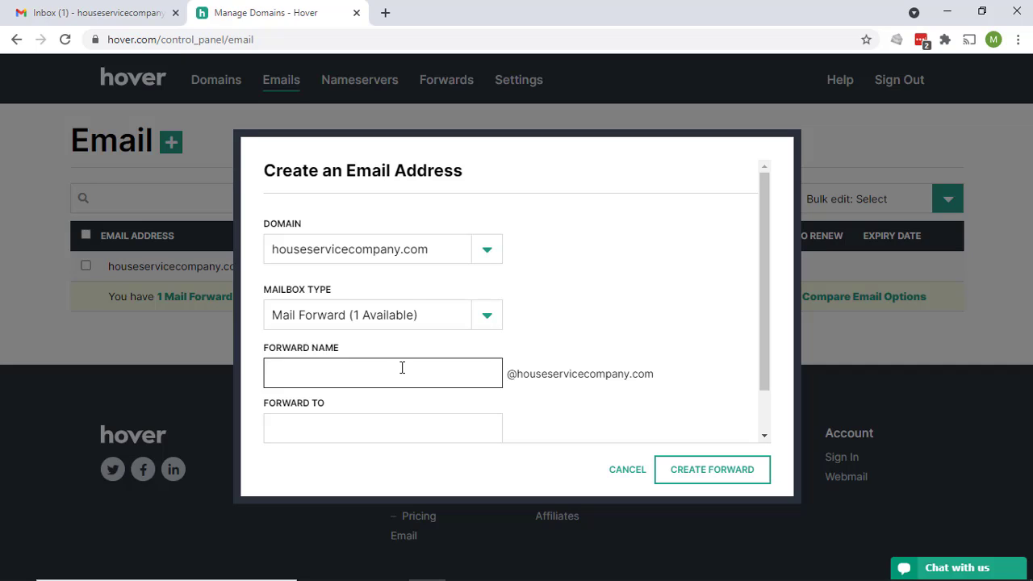
# Enter the company's Gmail address as the forwarding destination, checking it against the Gmail tab
pyautogui.click(368, 436)
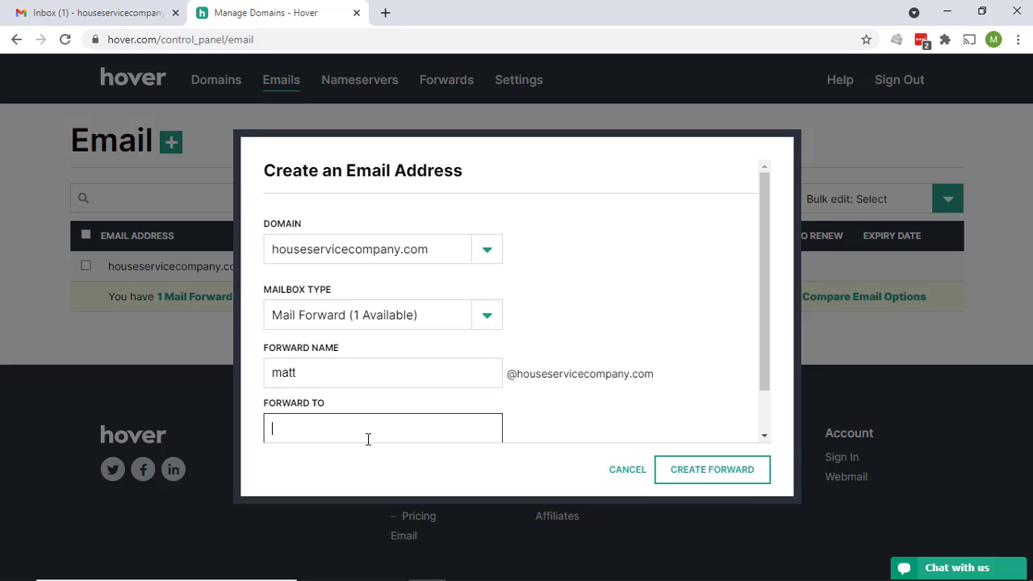
pyautogui.scroll(-1, 371, 428)
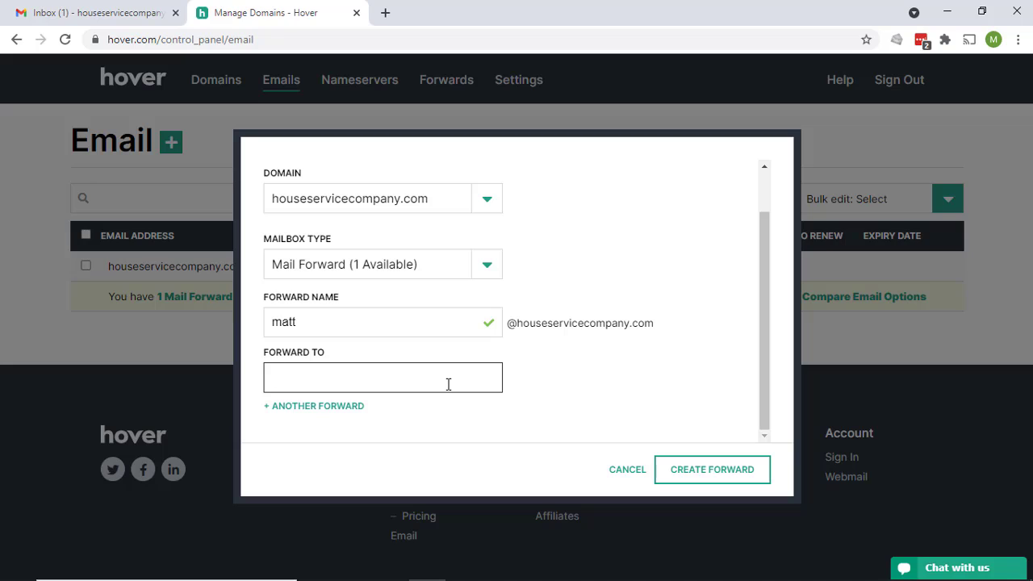
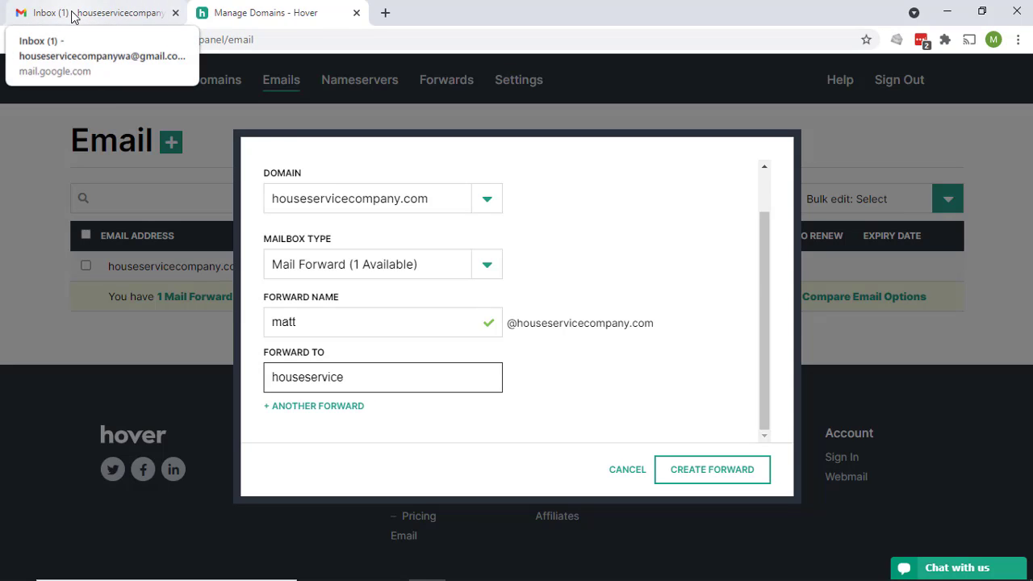
pyautogui.click(101, 10)
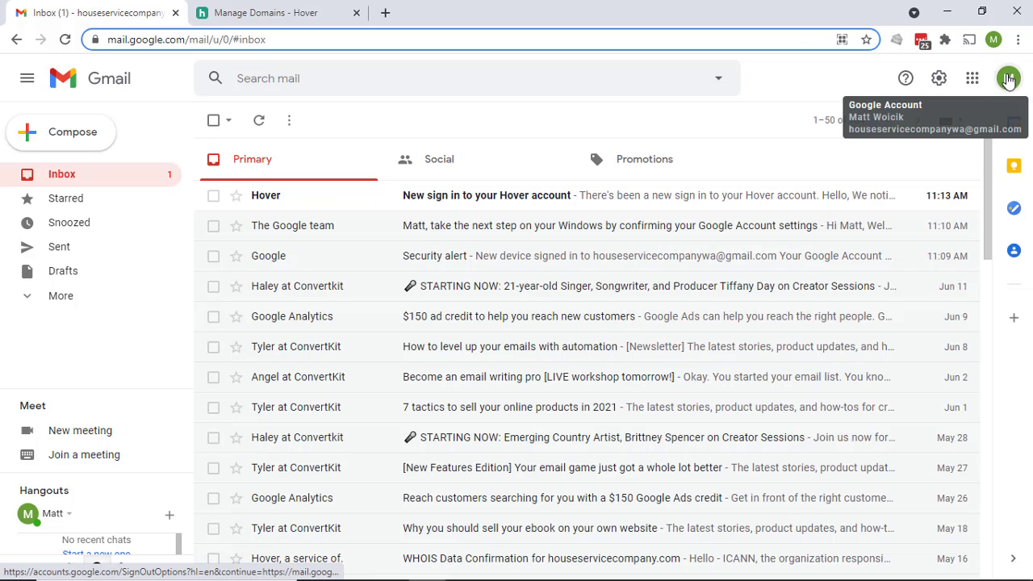
pyautogui.click(266, 13)
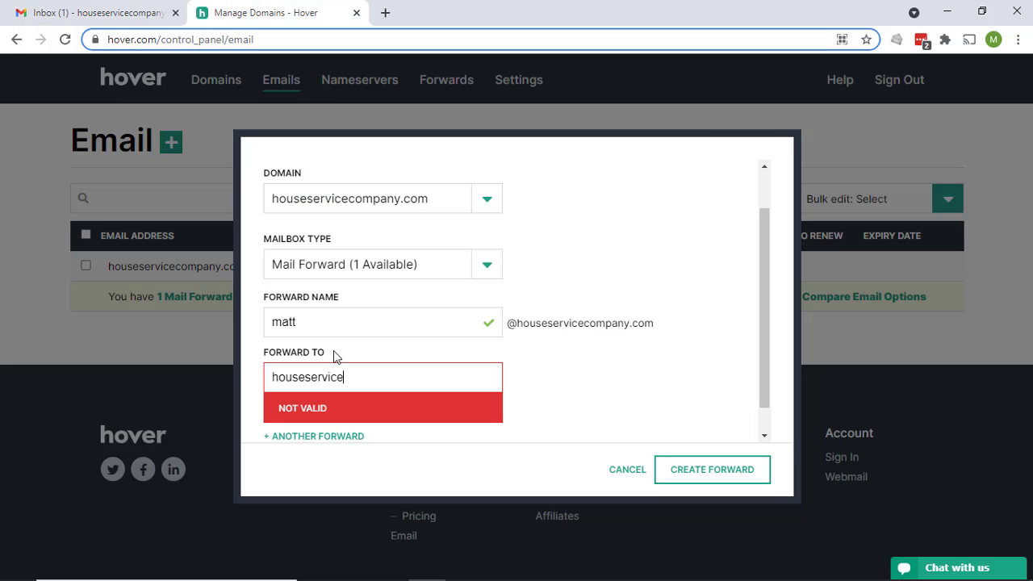
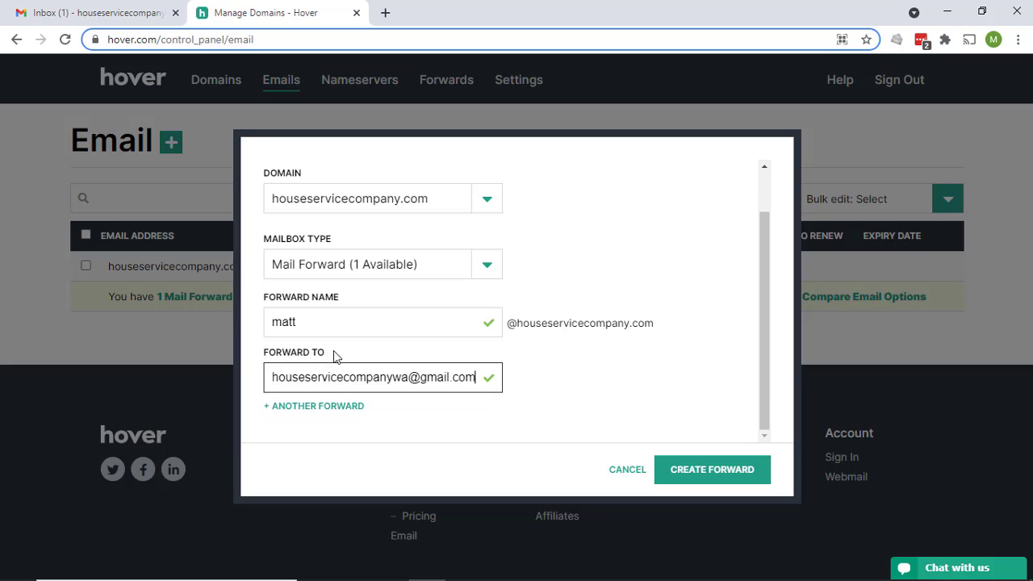
pyautogui.click(580, 352)
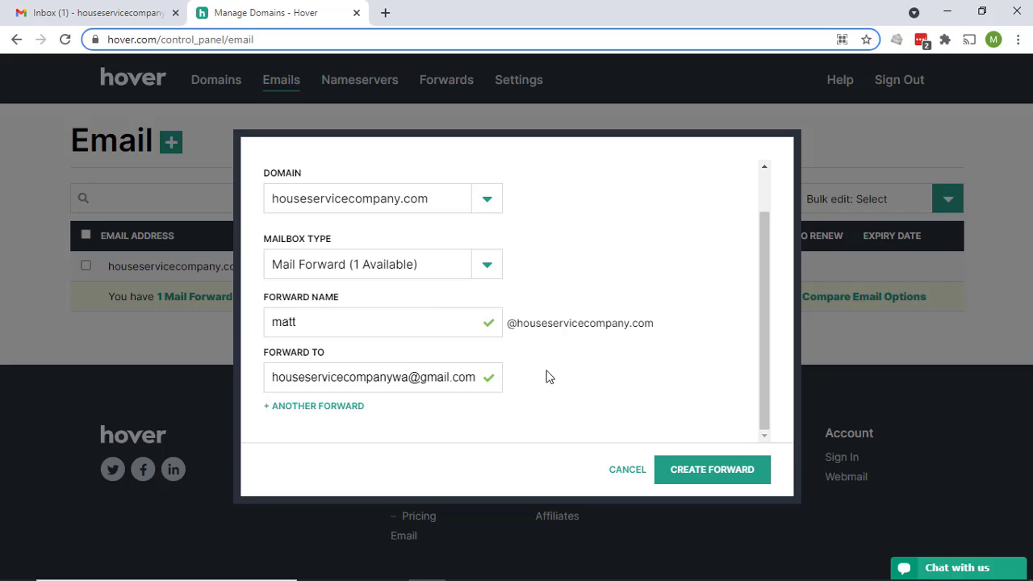
pyautogui.click(359, 413)
pyautogui.scroll(-1, 399, 385)
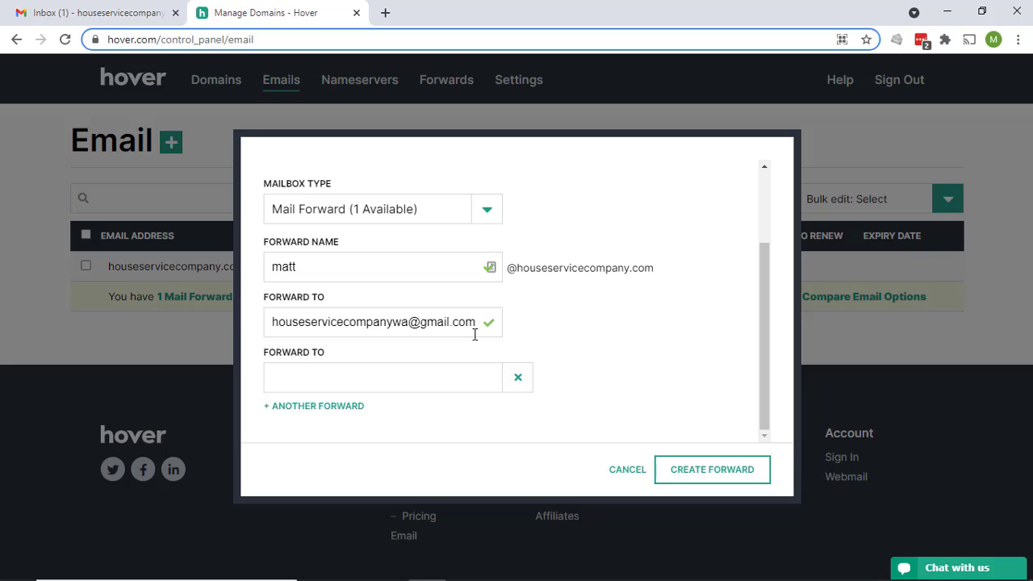
pyautogui.click(517, 381)
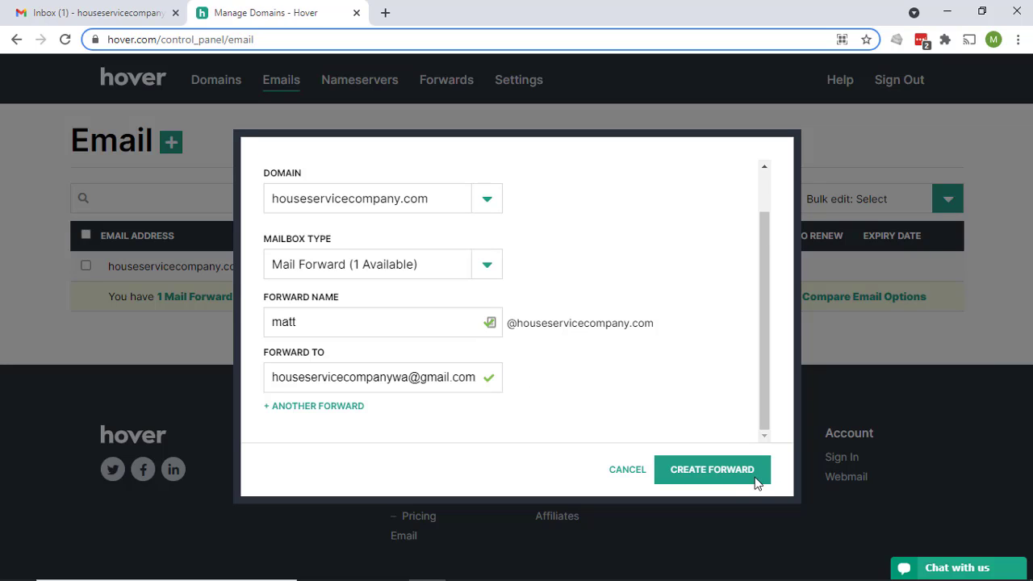
# Create the mail forward and open the edit options of the new address
pyautogui.click(727, 473)
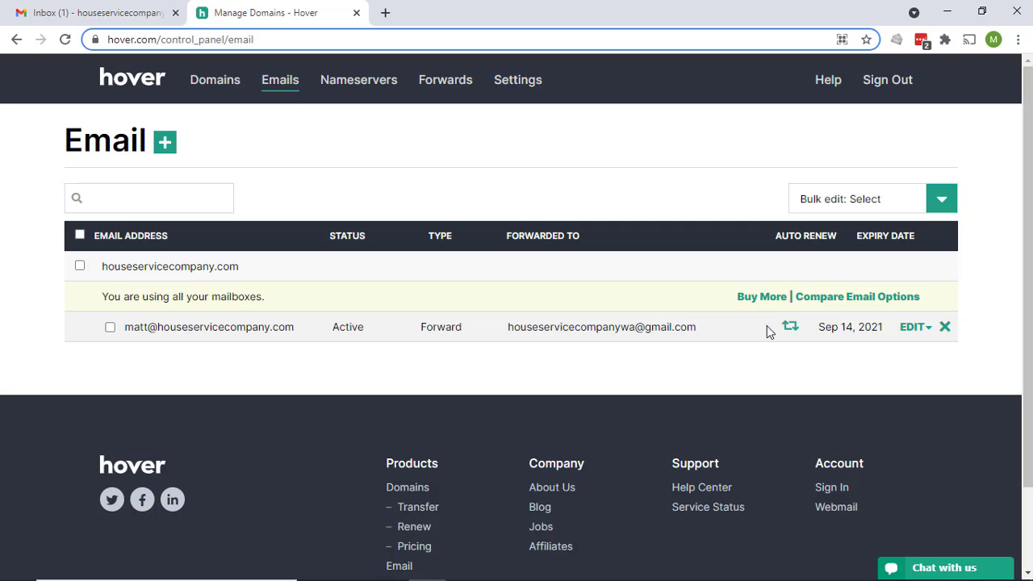
pyautogui.moveTo(790, 334)
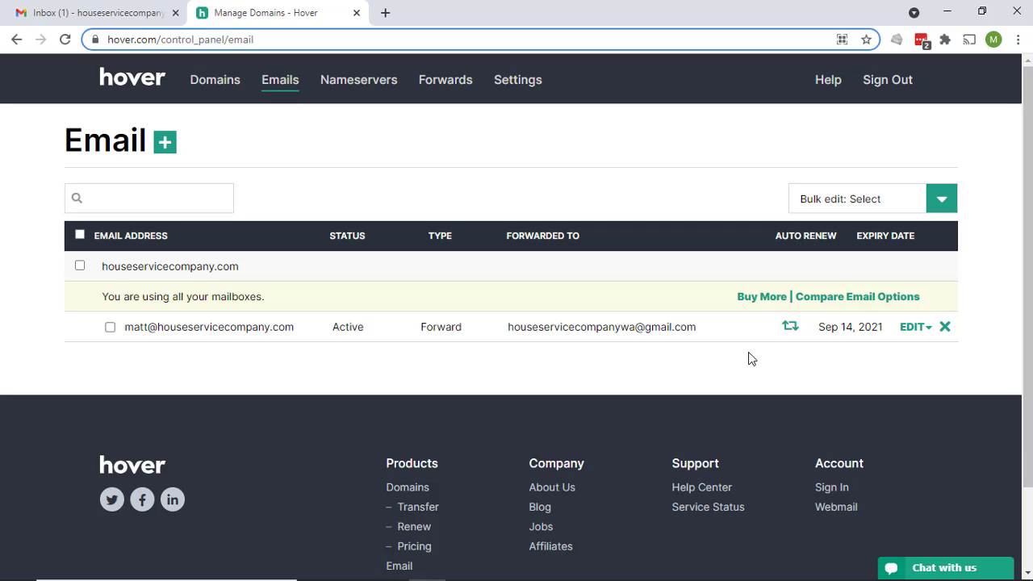
pyautogui.click(924, 334)
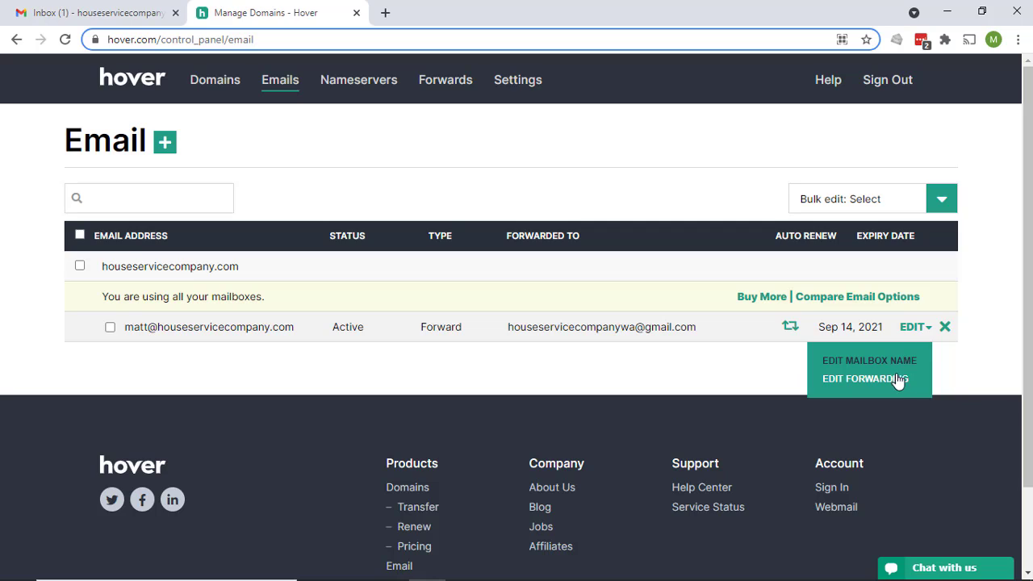
pyautogui.click(711, 369)
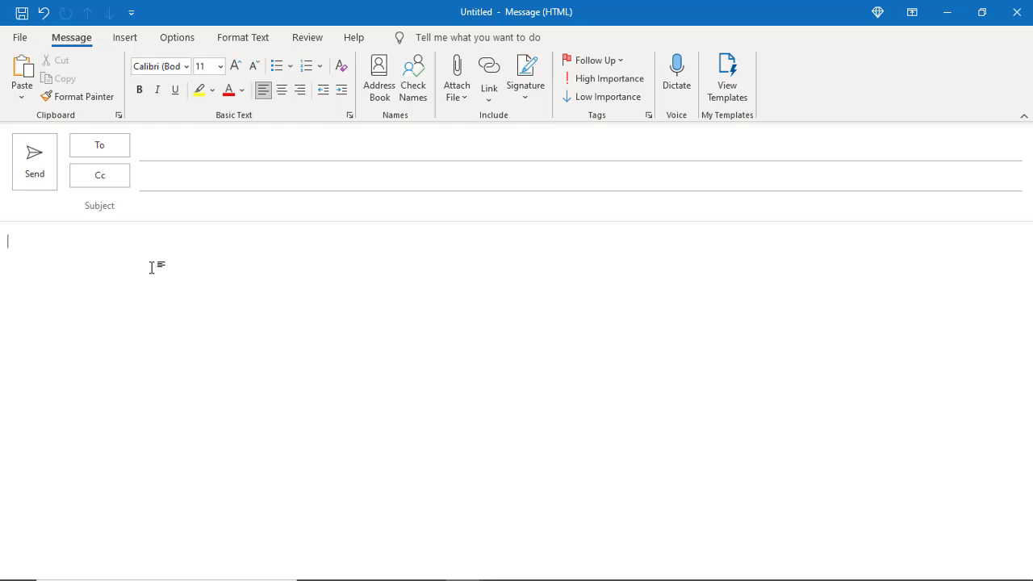
# In Outlook, address a new message to the newly created forwarding address
pyautogui.click(208, 145)
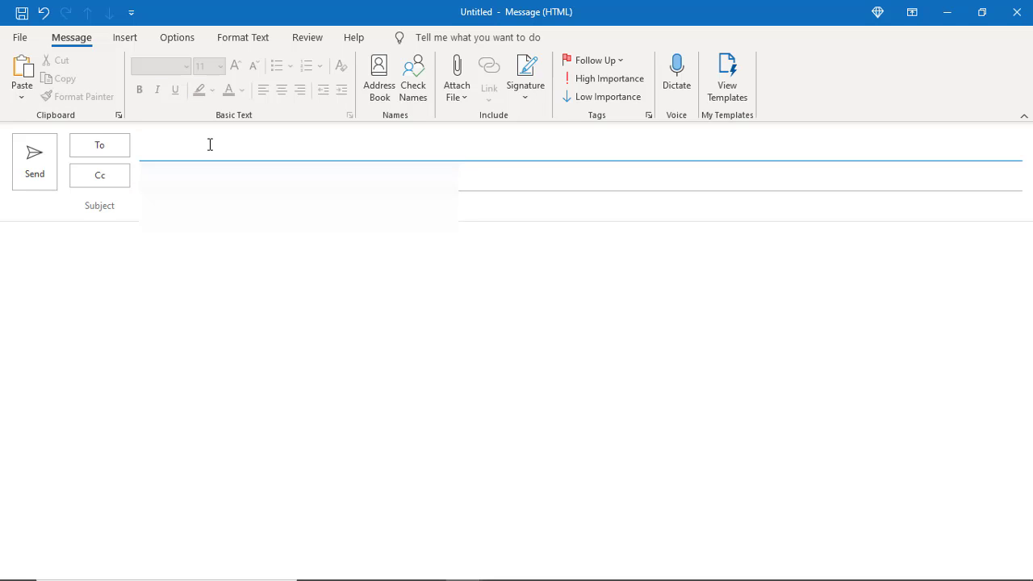
pyautogui.click(211, 313)
pyautogui.click(226, 205)
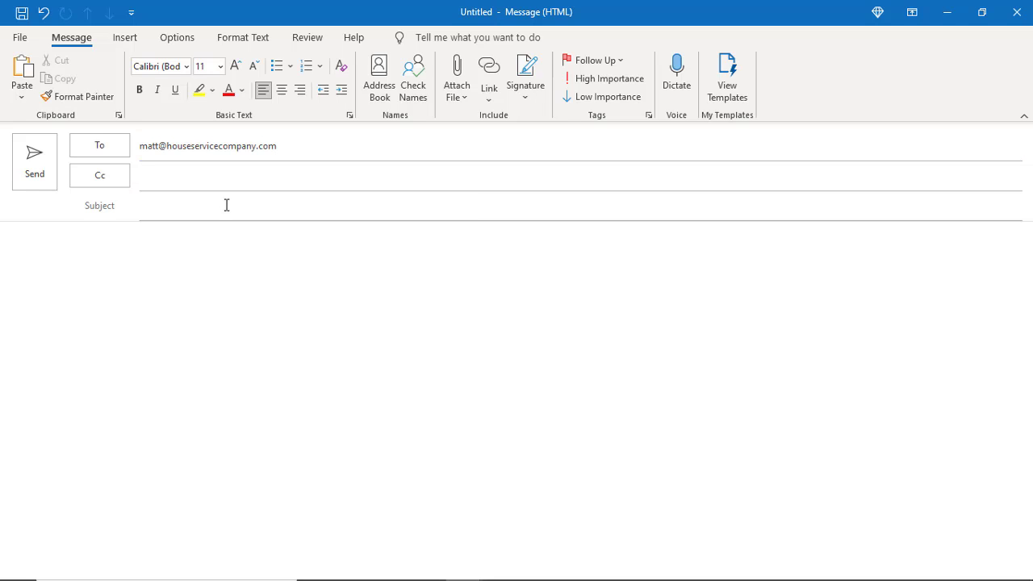
# Give the message the subject test sent today and the body This is a test, and send it
pyautogui.write('test ')
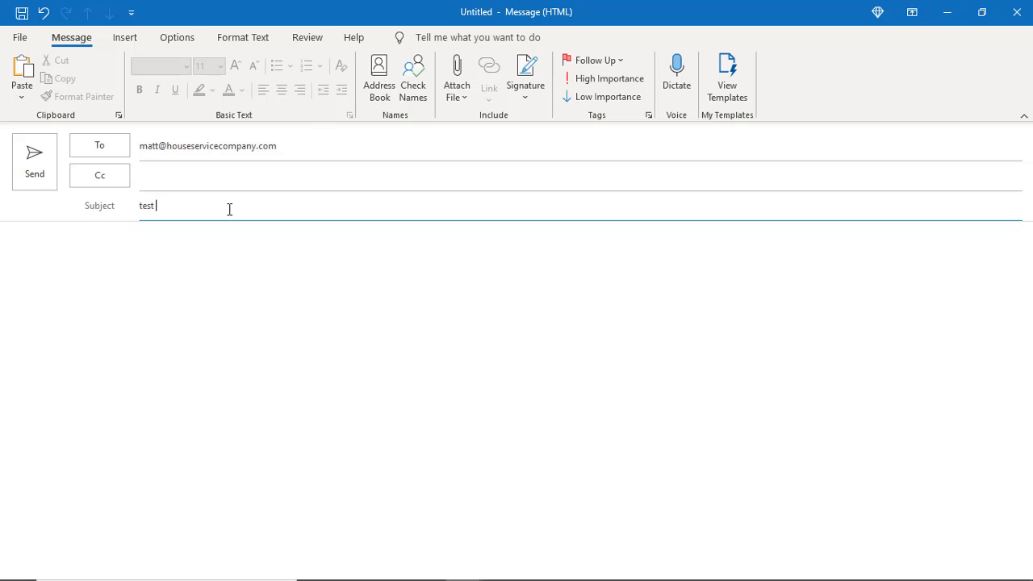
pyautogui.write('sen')
pyautogui.press('BackSpace')
pyautogui.press('BackSpace')
pyautogui.press('BackSpace')
pyautogui.press('BackSpace')
pyautogui.write('sent d')
pyautogui.write('oday')
pyautogui.press('Tab')
pyautogui.write('This is a test')
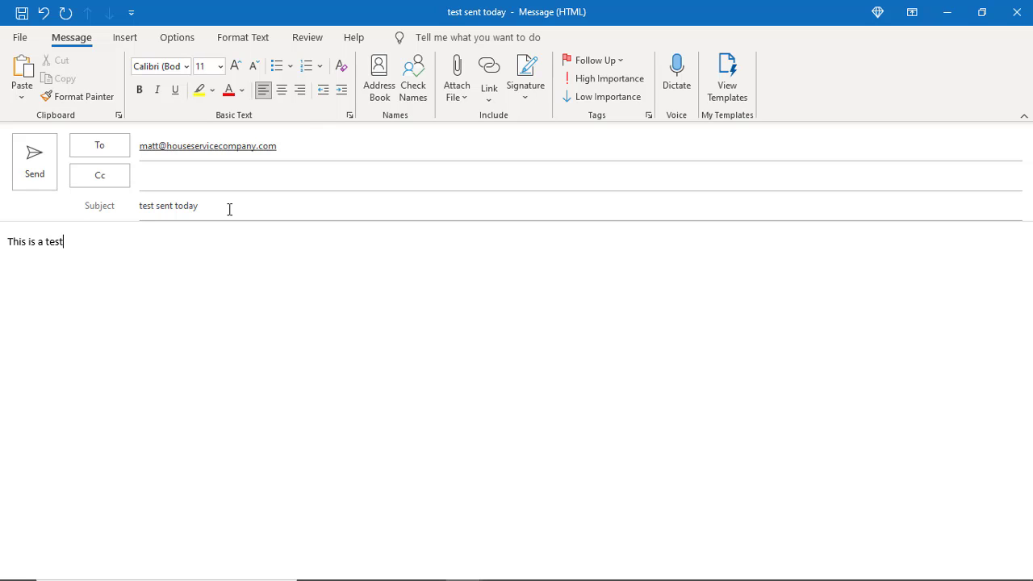
pyautogui.click(34, 170)
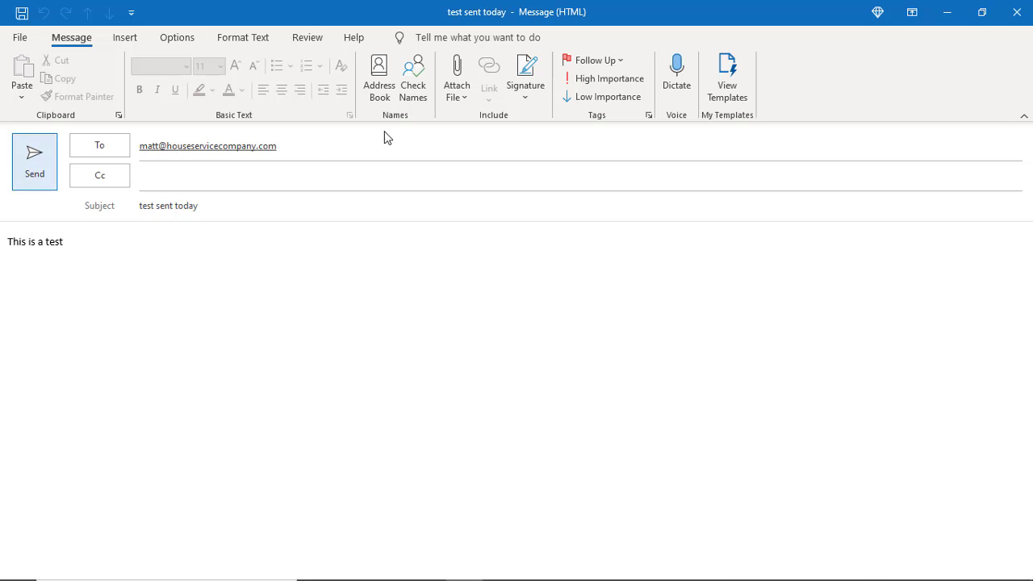
# Minimize Outlook and open the test message in the Gmail inbox
pyautogui.click(947, 12)
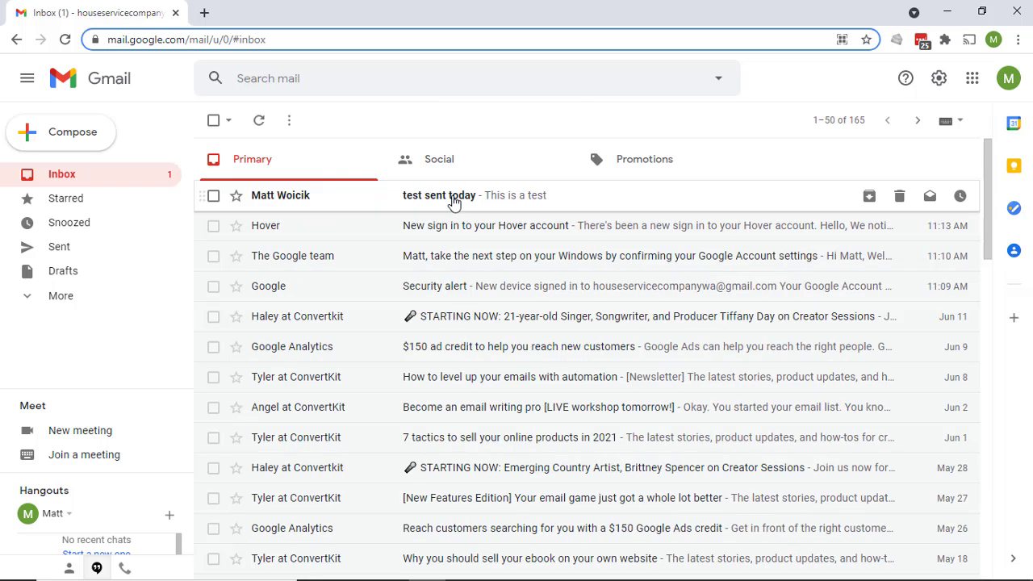
pyautogui.click(453, 202)
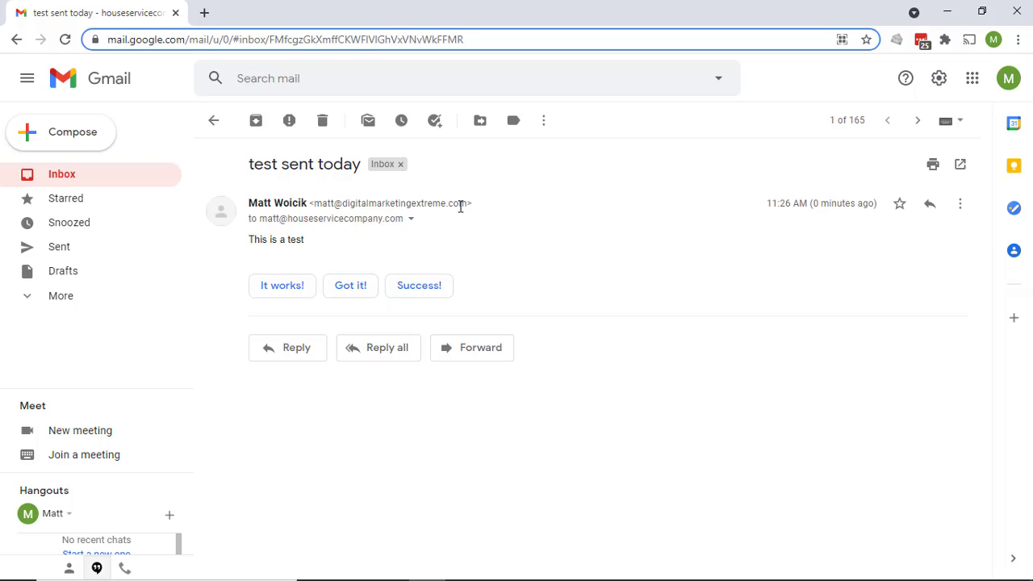
# Reply to the test message in Gmail with the text I got your message and send it
pyautogui.moveTo(280, 222)
pyautogui.click(288, 348)
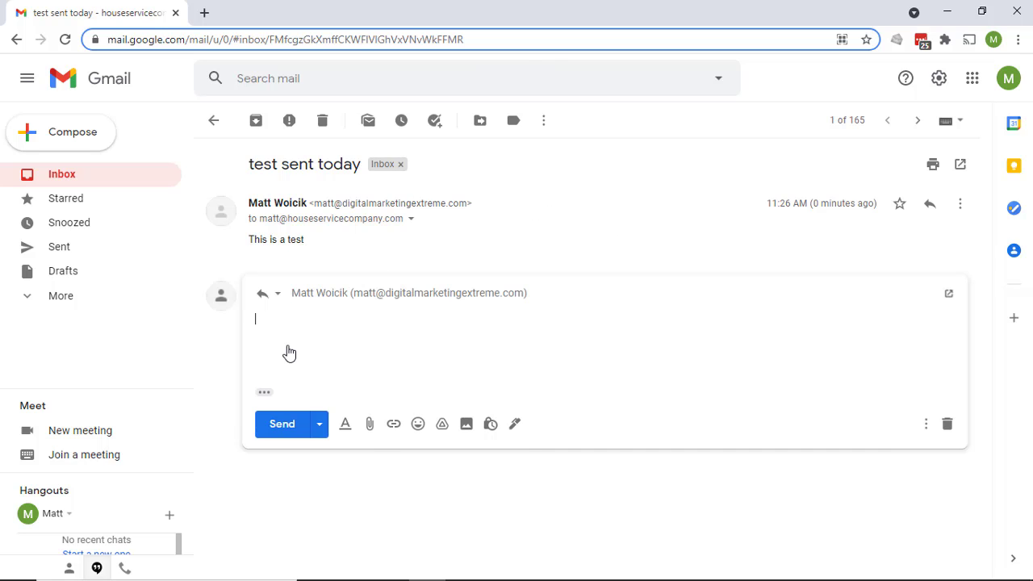
pyautogui.write('I got your ')
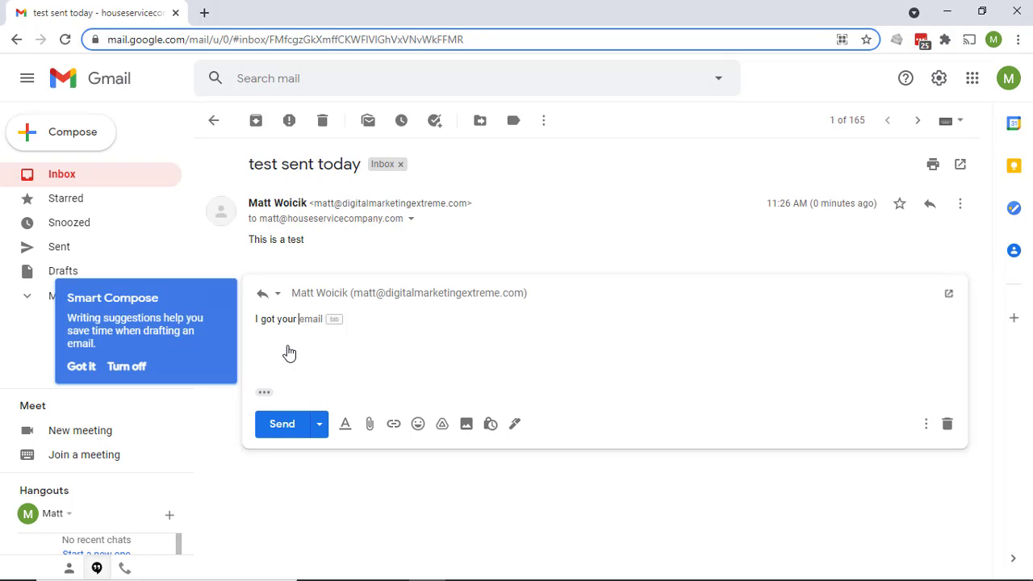
pyautogui.write('message')
pyautogui.click(282, 426)
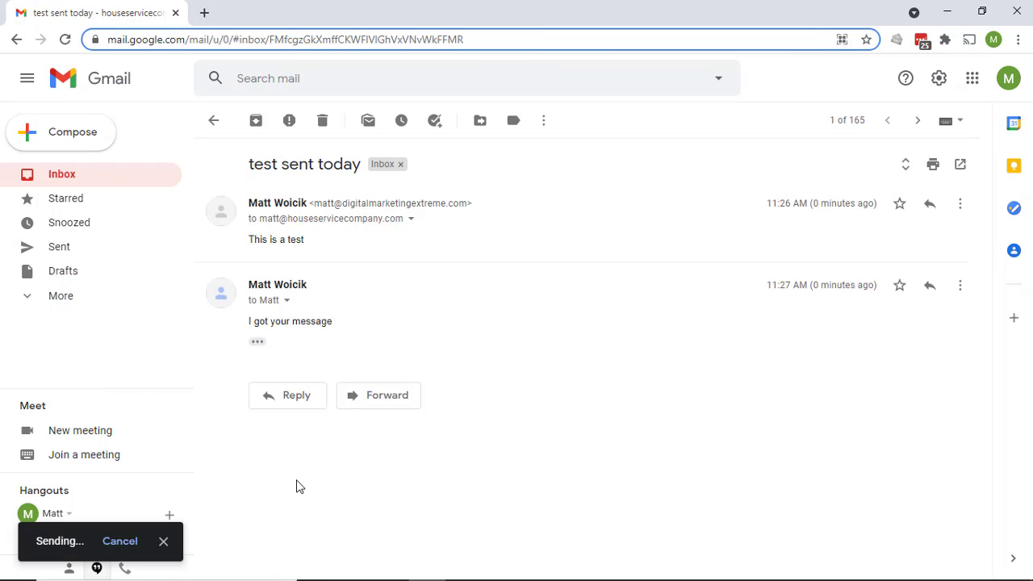
# Minimize the browser, switch to Outlook and open the received reply Re: test sent today
pyautogui.click(944, 9)
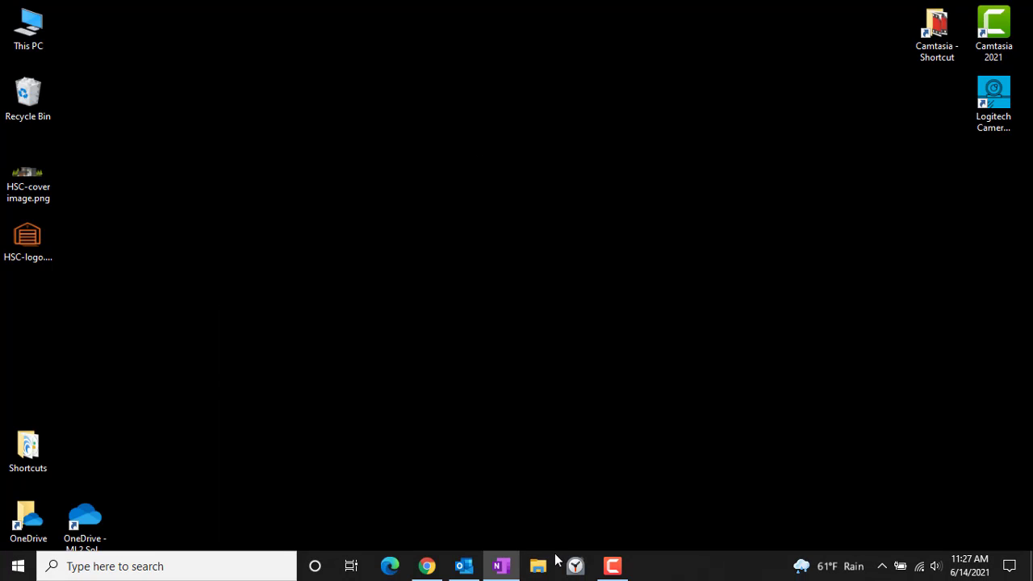
pyautogui.click(462, 565)
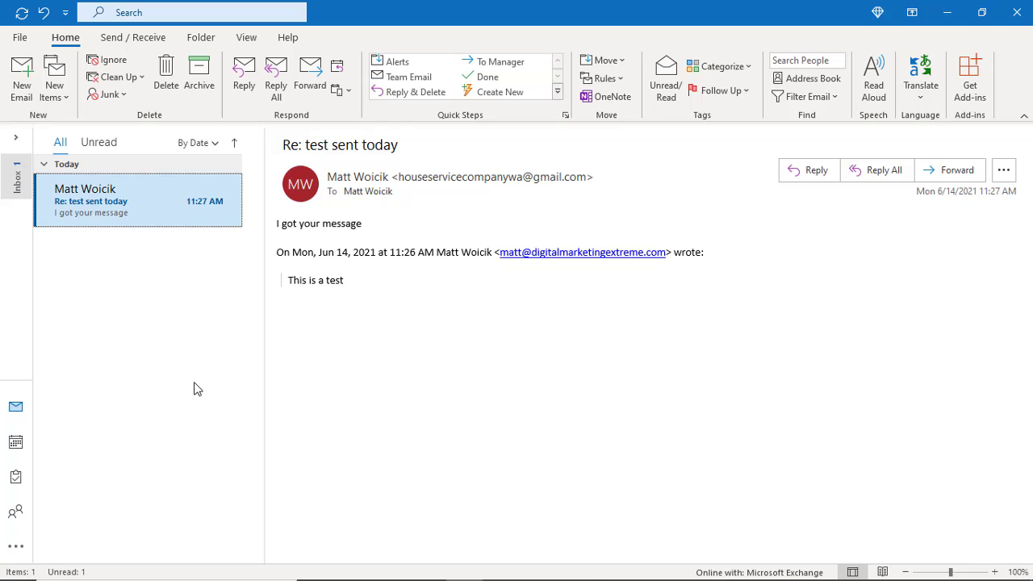
pyautogui.doubleClick(124, 201)
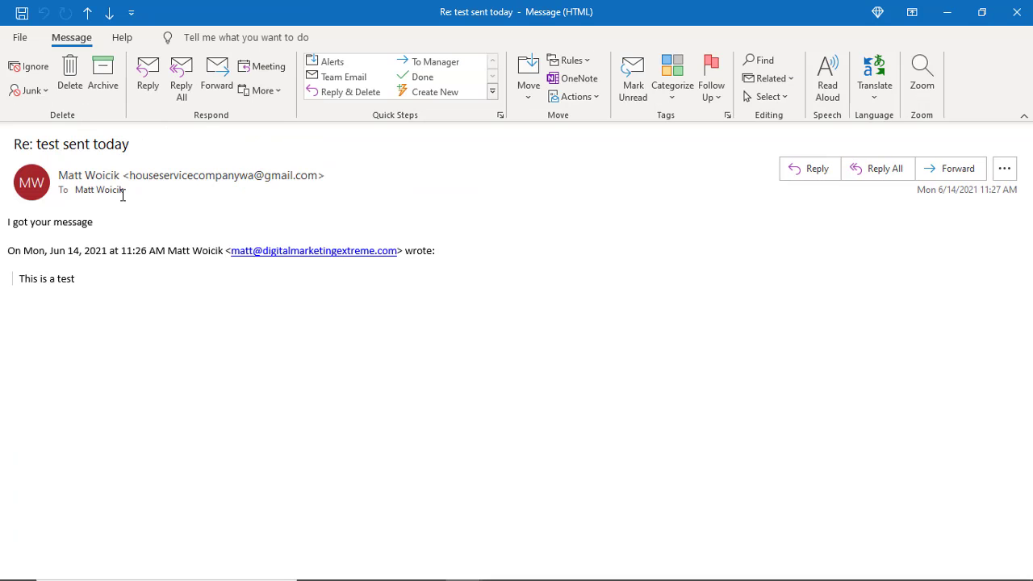